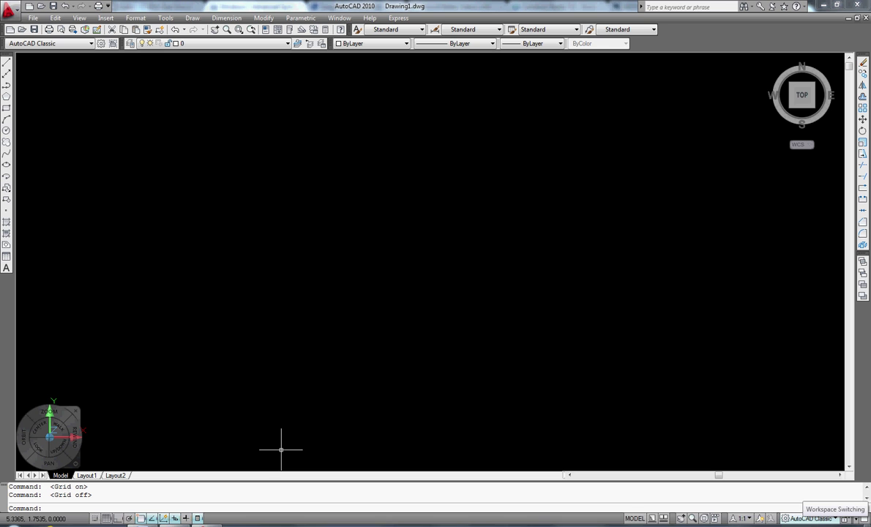
Look through the workspace list, then dismiss it and cancel the stray selection window
{"action": "left_click", "coordinate": [809, 518]}
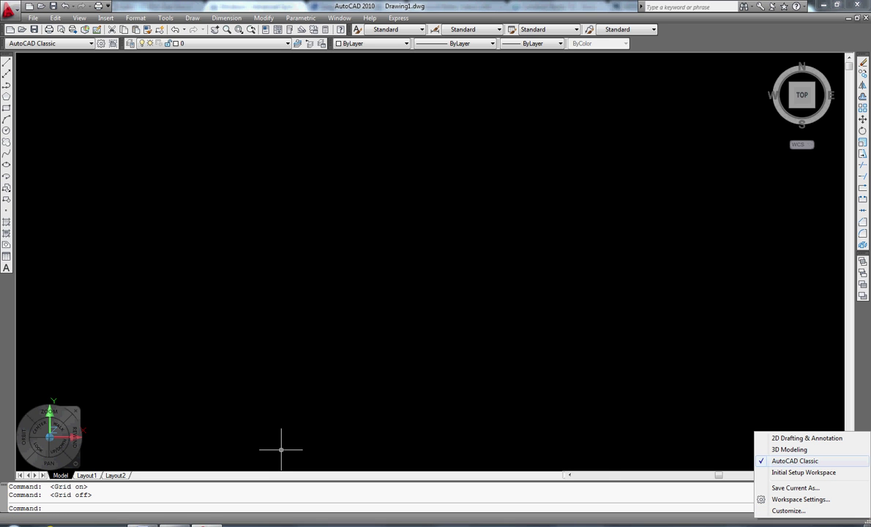
{"action": "left_click", "coordinate": [790, 384]}
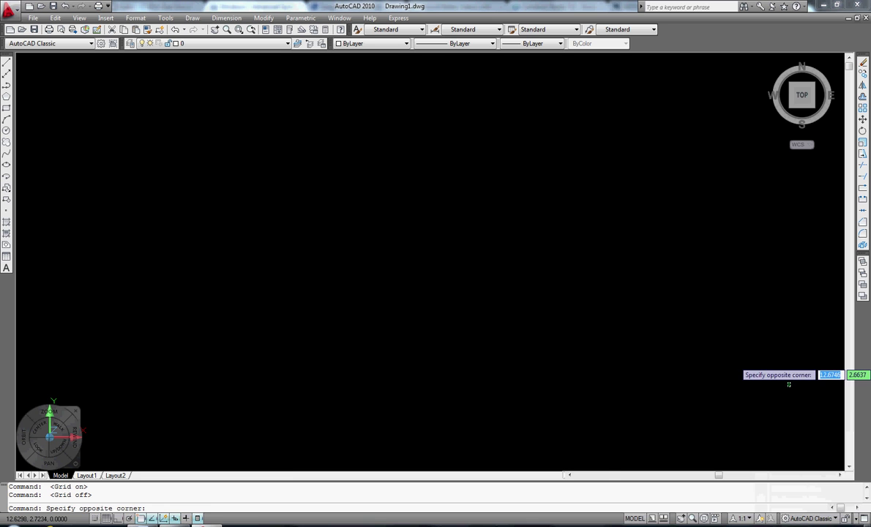
{"action": "key", "text": "Escape"}
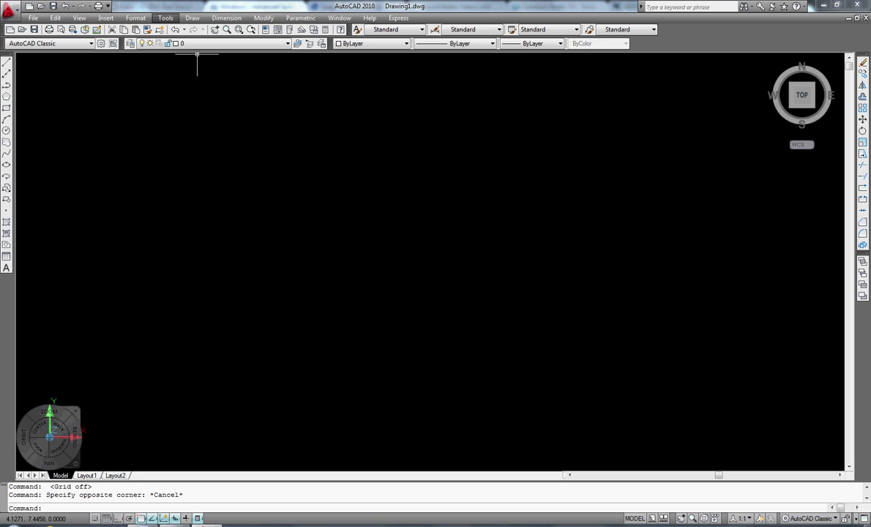
From Tools > Options, open the Display tab's Drawing Window Colors dialog
{"action": "left_click", "coordinate": [166, 17]}
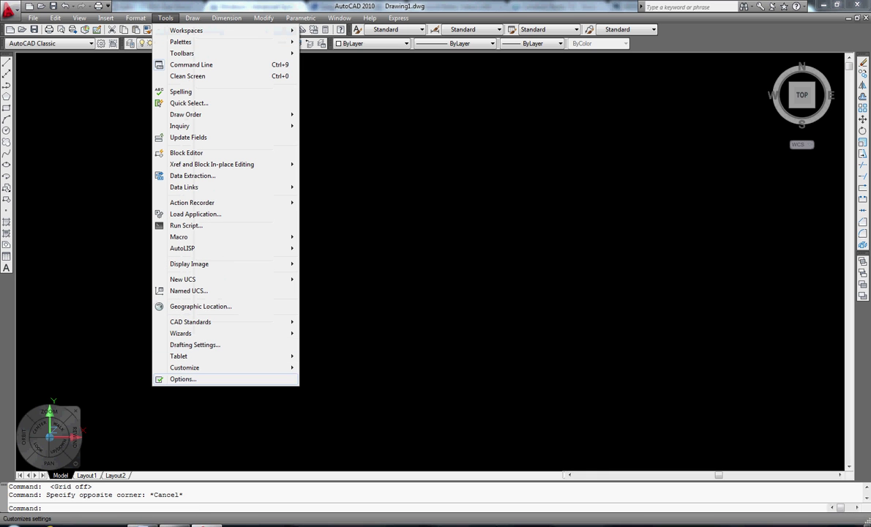
{"action": "left_click", "coordinate": [183, 379]}
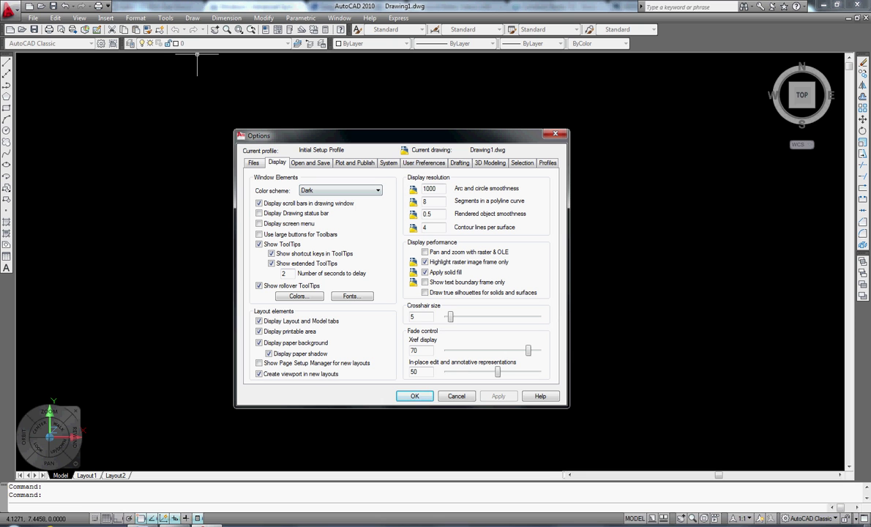
{"action": "left_click", "coordinate": [300, 295]}
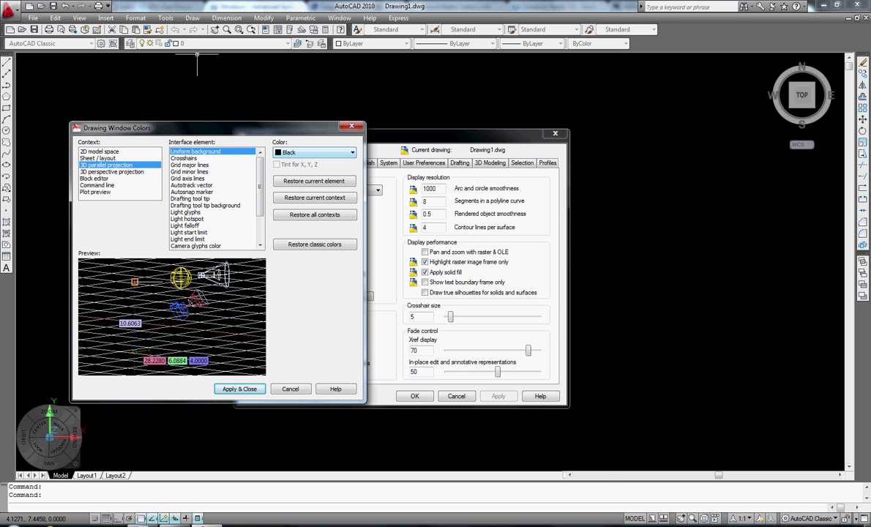
Set the model space uniform background to White, then apply and close Options
{"action": "left_click", "coordinate": [315, 152]}
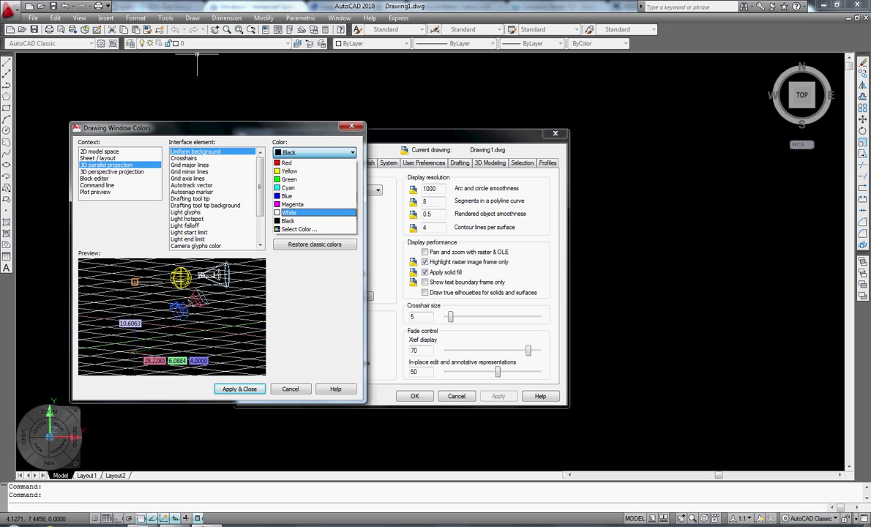
{"action": "left_click", "coordinate": [299, 229]}
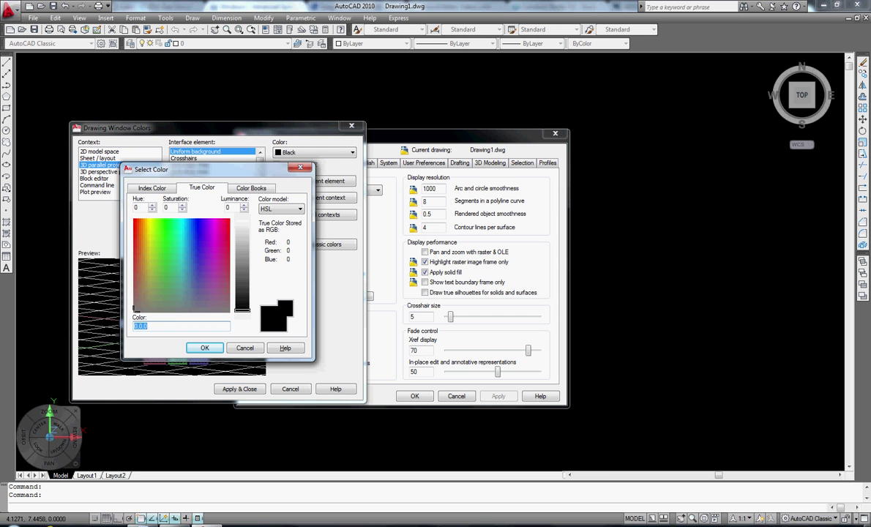
{"action": "key", "text": "Return"}
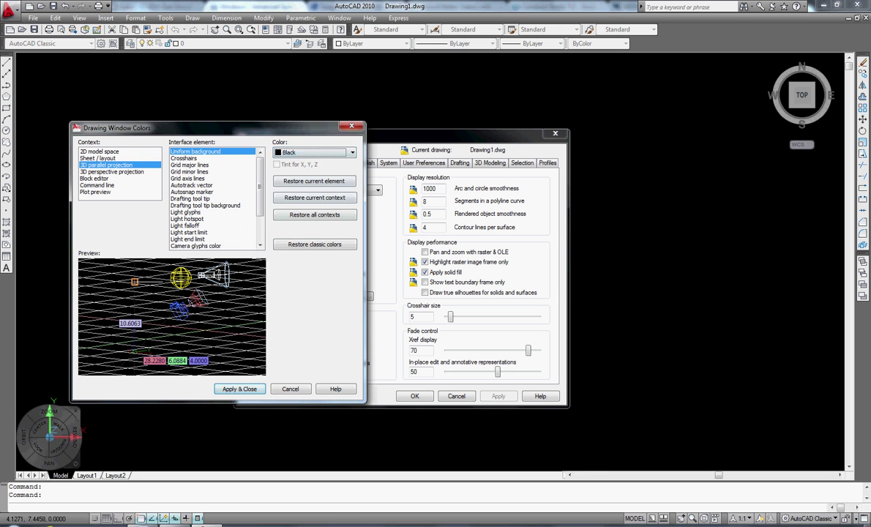
{"action": "left_click", "coordinate": [315, 152]}
{"action": "left_click", "coordinate": [289, 213]}
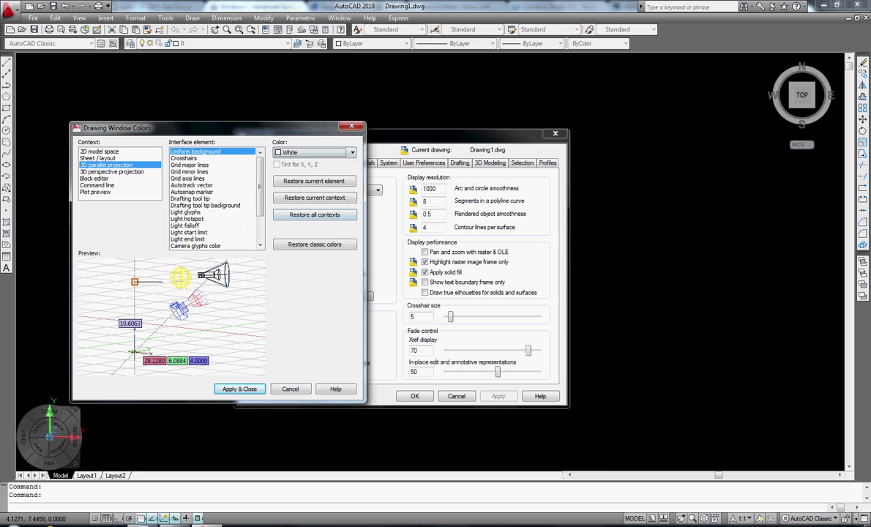
{"action": "key", "text": "Return"}
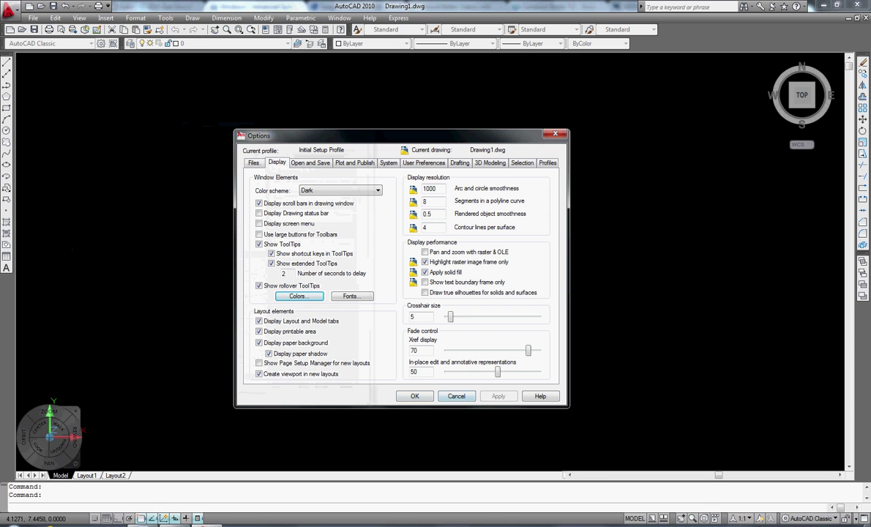
{"action": "key", "text": "Return"}
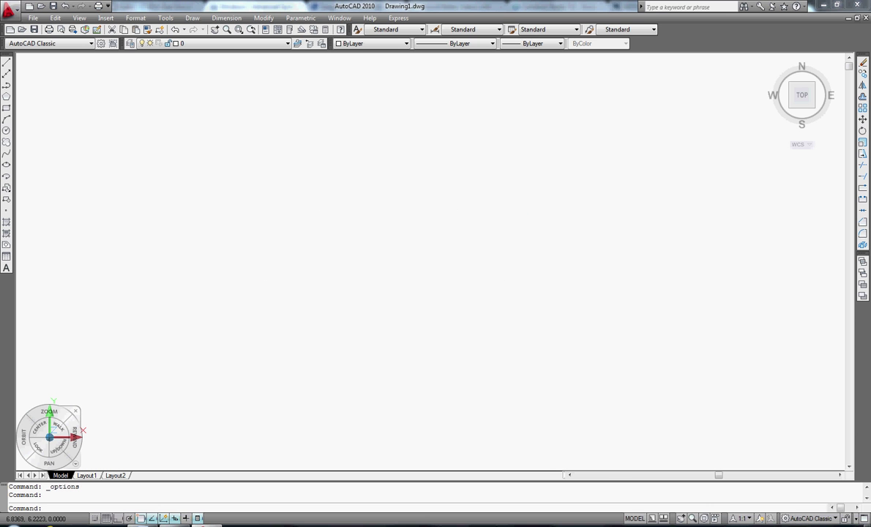
Change the model space uniform background back to Black in Drawing Window Colors and confirm Options
{"action": "left_click", "coordinate": [165, 17]}
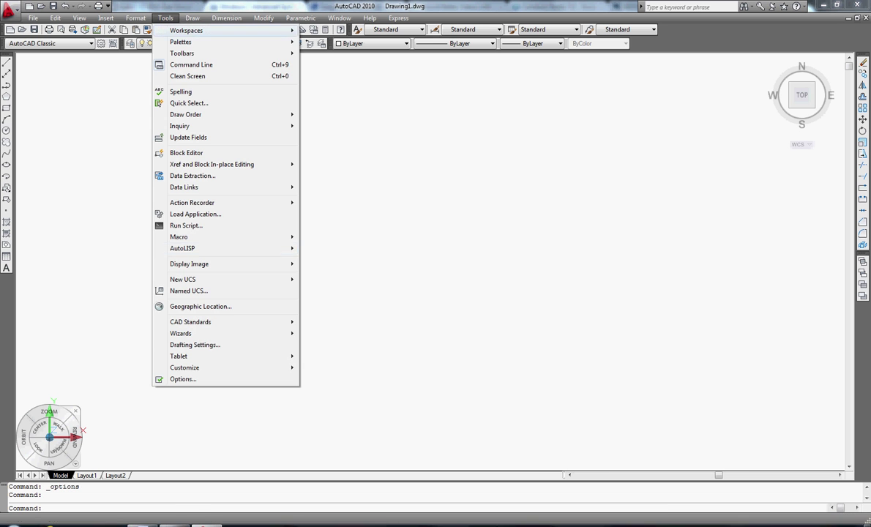
{"action": "left_click", "coordinate": [183, 379]}
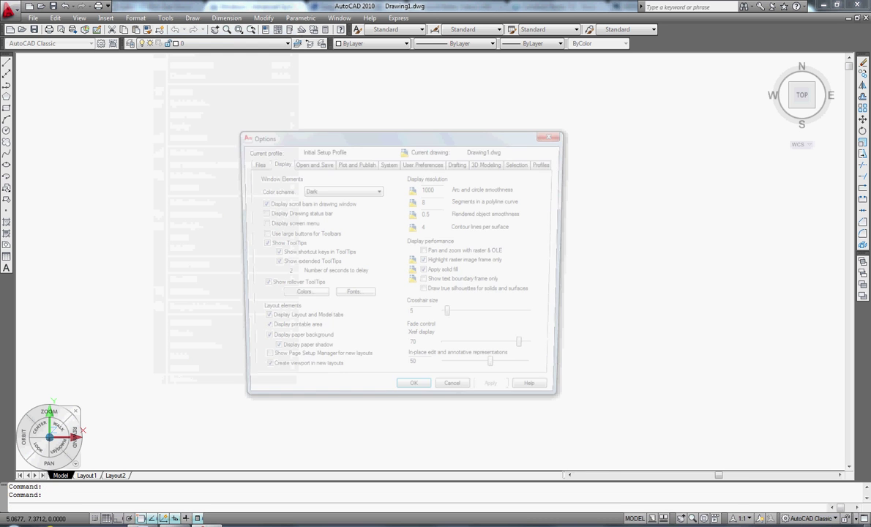
{"action": "left_click", "coordinate": [300, 296]}
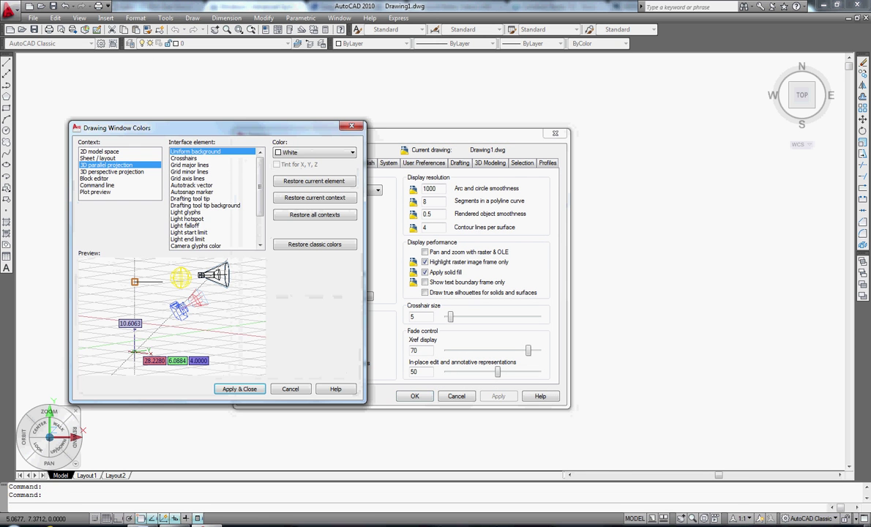
{"action": "left_click", "coordinate": [315, 153]}
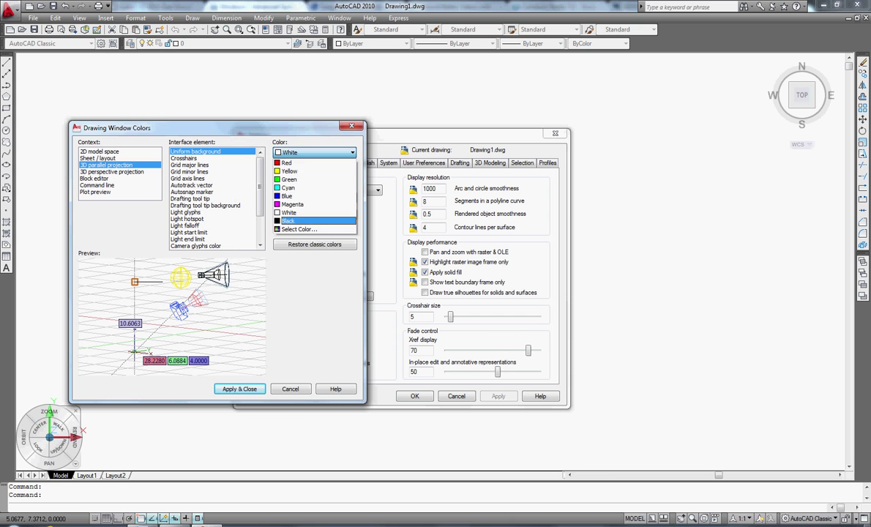
{"action": "left_click", "coordinate": [304, 209]}
{"action": "left_click", "coordinate": [240, 388]}
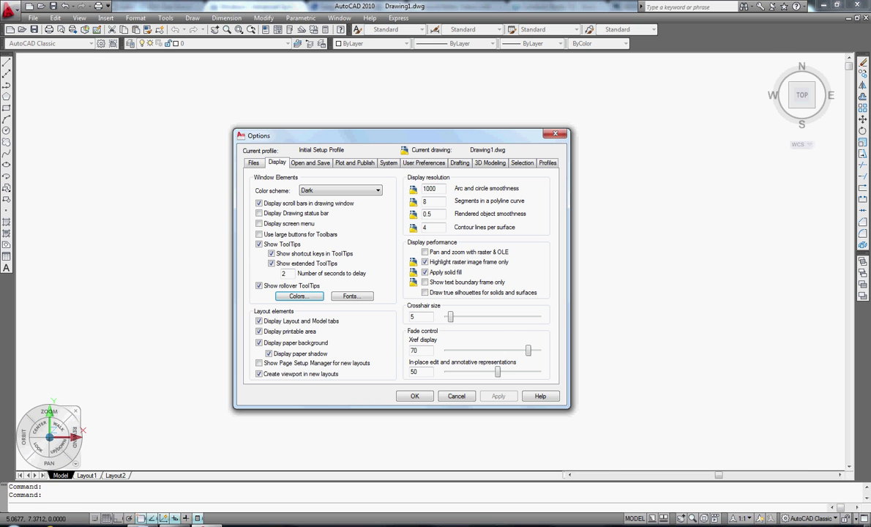
{"action": "left_click", "coordinate": [414, 397]}
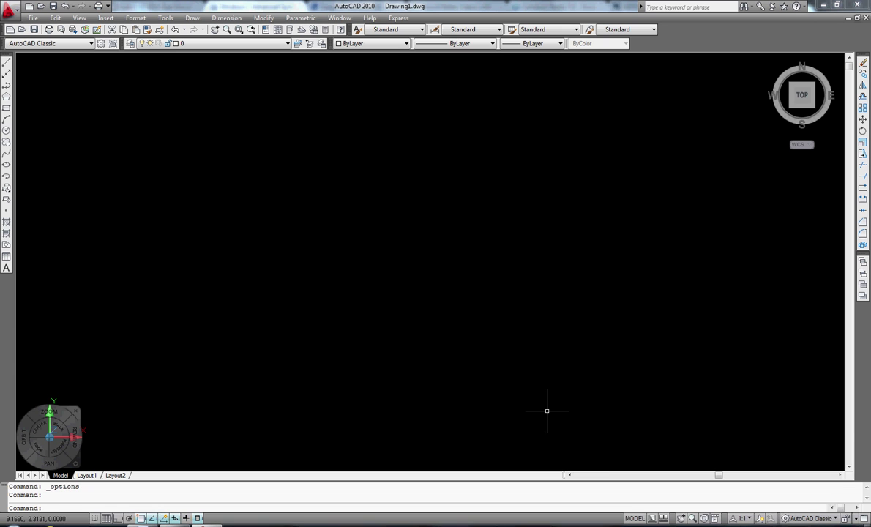
Turn the grid display on with F7 across the empty black model space
{"action": "key", "text": "F7"}
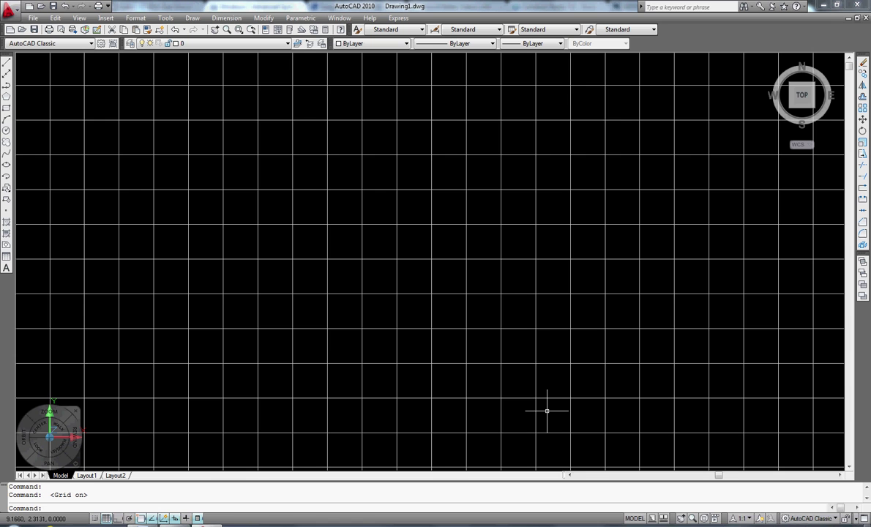
Toggle the grid off, on, and off again with F7
{"action": "key", "text": "F7"}
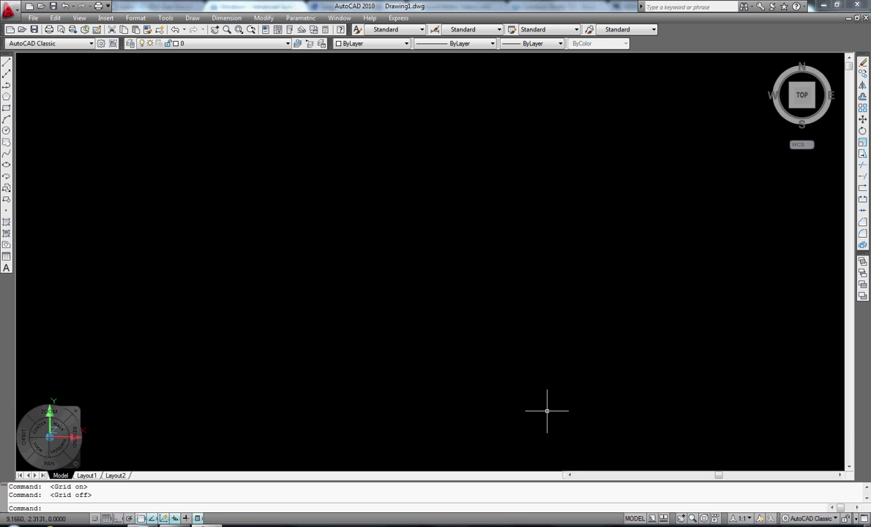
{"action": "key", "text": "F7"}
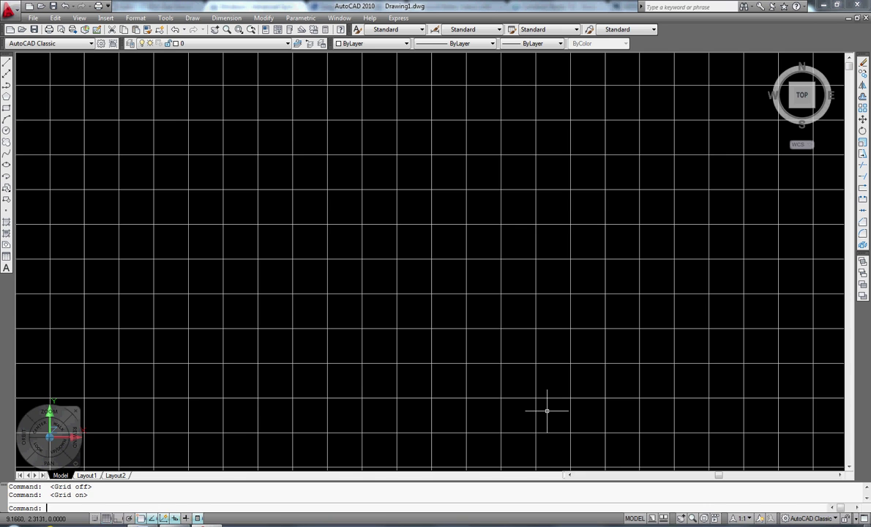
{"action": "key", "text": "F7"}
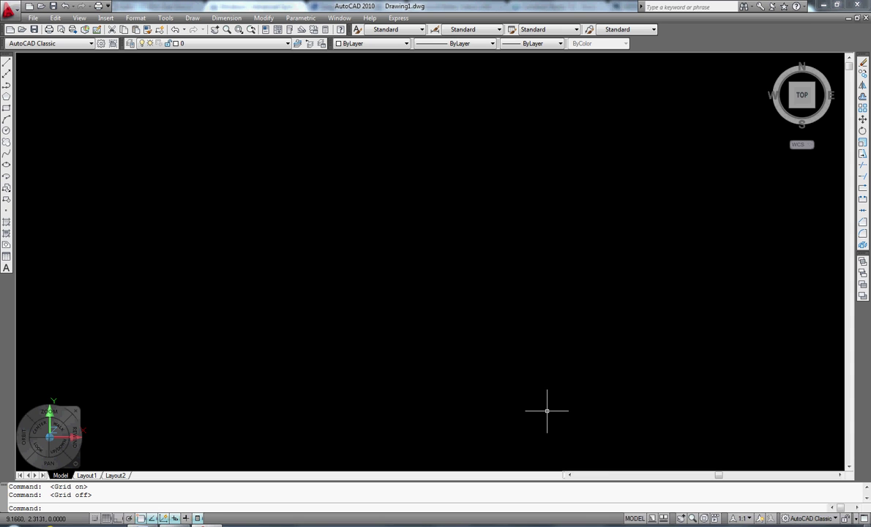
Run the GRID command and answer ON to show the grid at 0.5000 spacing
{"action": "type", "text": "grid"}
{"action": "key", "text": "Return"}
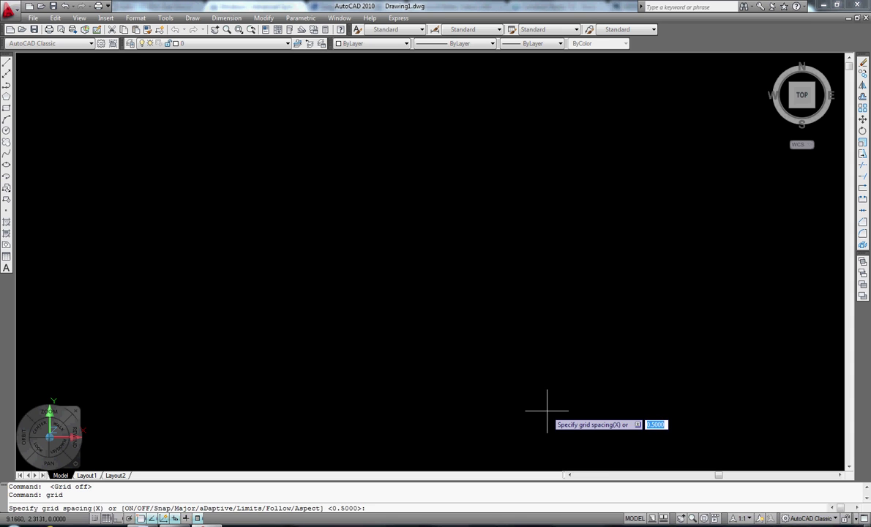
{"action": "type", "text": "on"}
{"action": "key", "text": "BackSpace"}
{"action": "key", "text": "BackSpace"}
{"action": "type", "text": "grid"}
{"action": "key", "text": "Return"}
{"action": "type", "text": "on"}
{"action": "key", "text": "Return"}
Run GRID again and answer OFF to hide the grid
{"action": "type", "text": "grid"}
{"action": "key", "text": "Return"}
{"action": "type", "text": "off"}
{"action": "key", "text": "Return"}
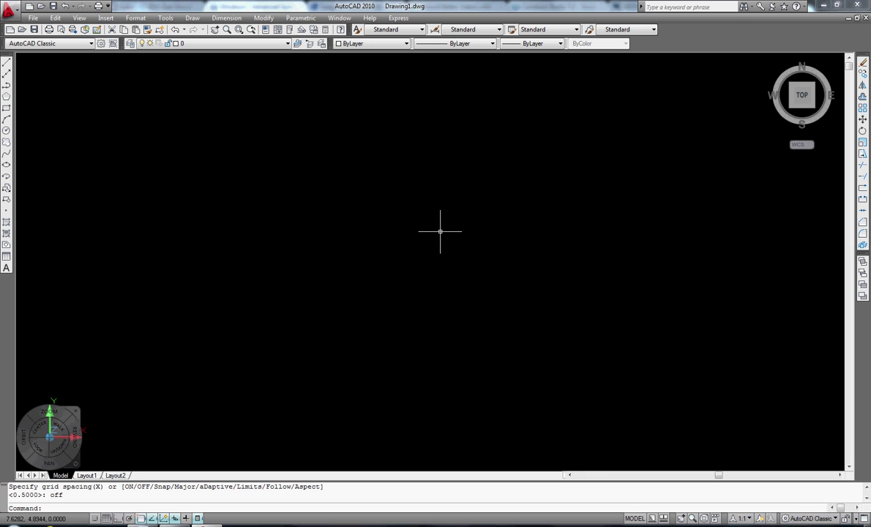
{"action": "type", "text": "op"}
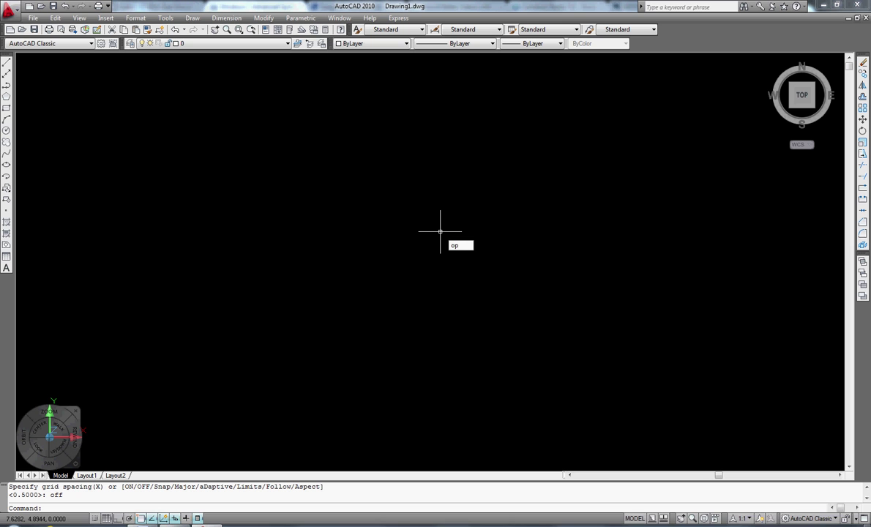
{"action": "key", "text": "BackSpace"}
{"action": "key", "text": "BackSpace"}
{"action": "type", "text": "OP"}
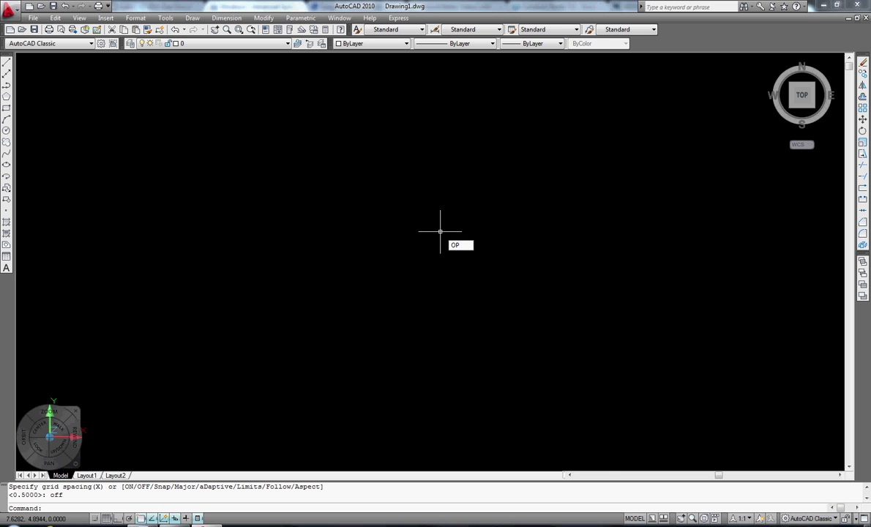
{"action": "key", "text": "Return"}
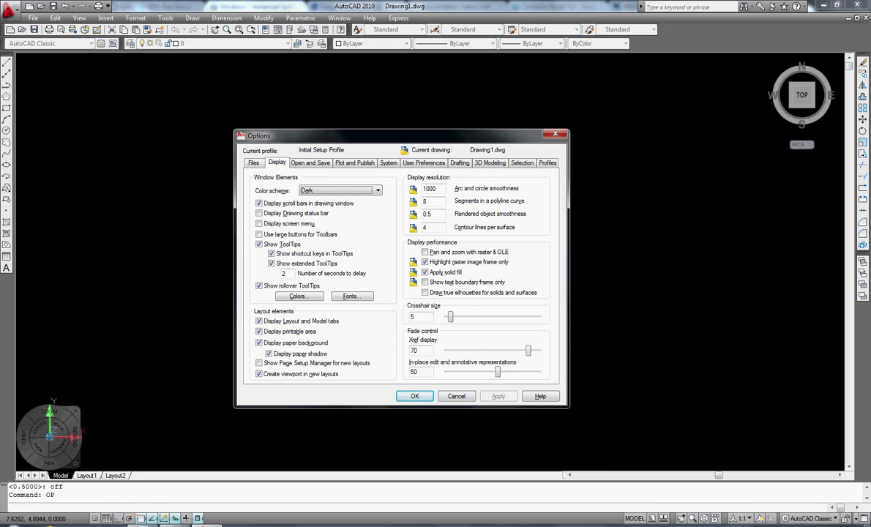
{"action": "key", "text": "Return"}
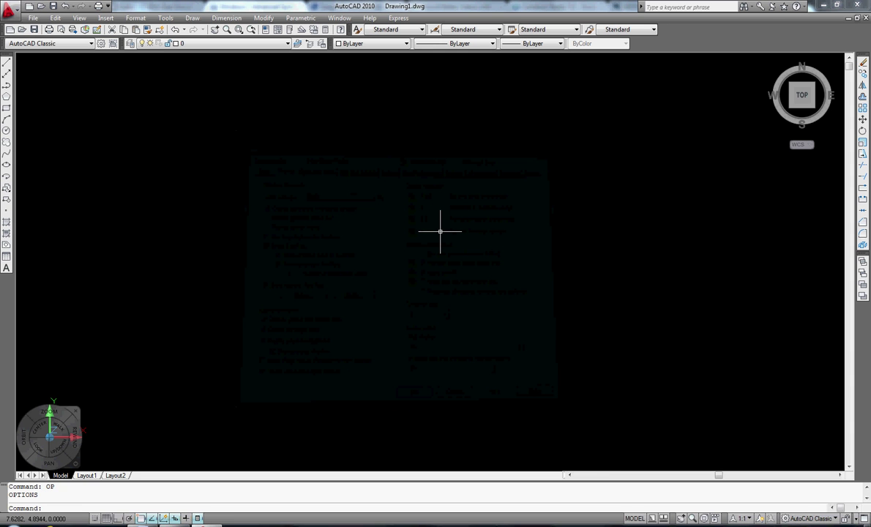